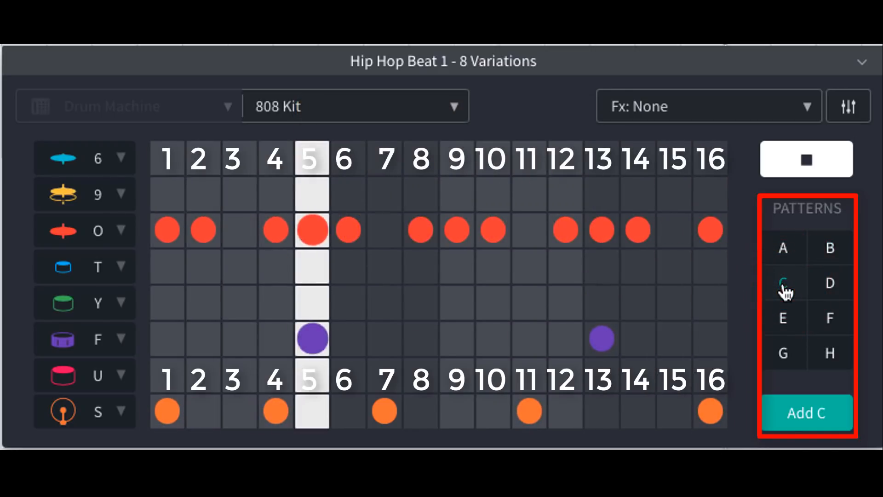
Audition drum patterns D, E, F, G and H one after another while the drum machine is playing
click(822, 290)
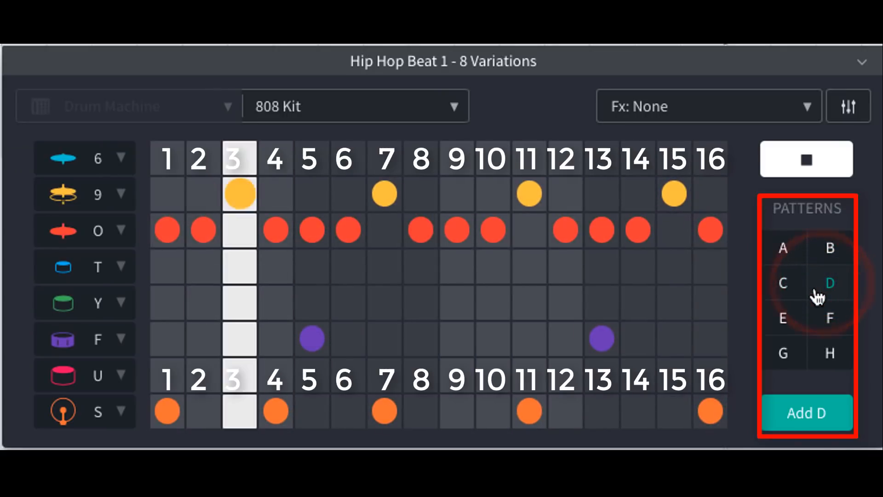
click(789, 321)
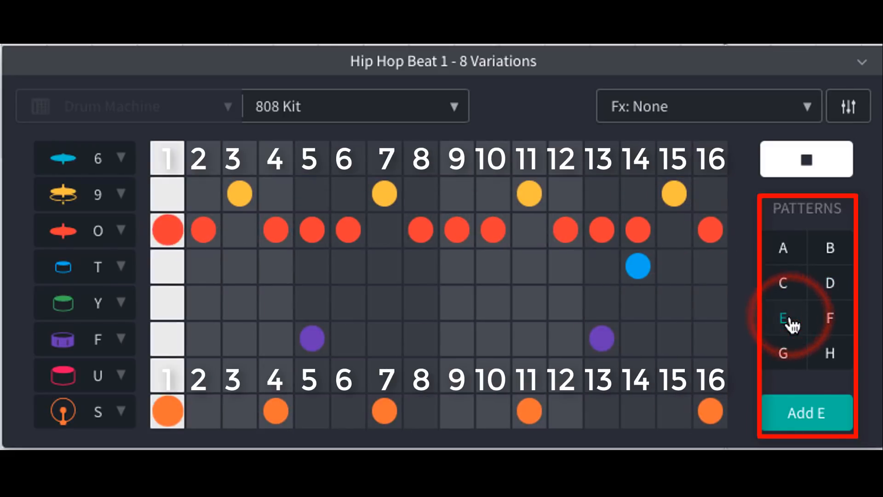
click(830, 328)
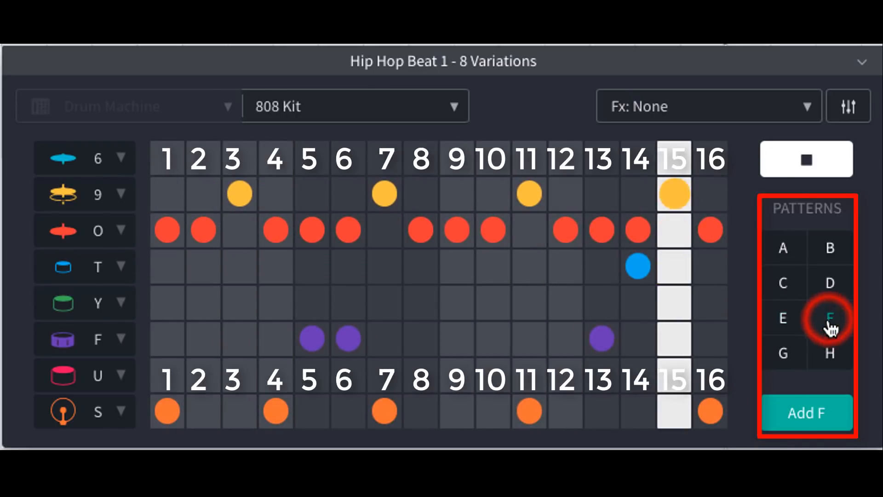
click(790, 364)
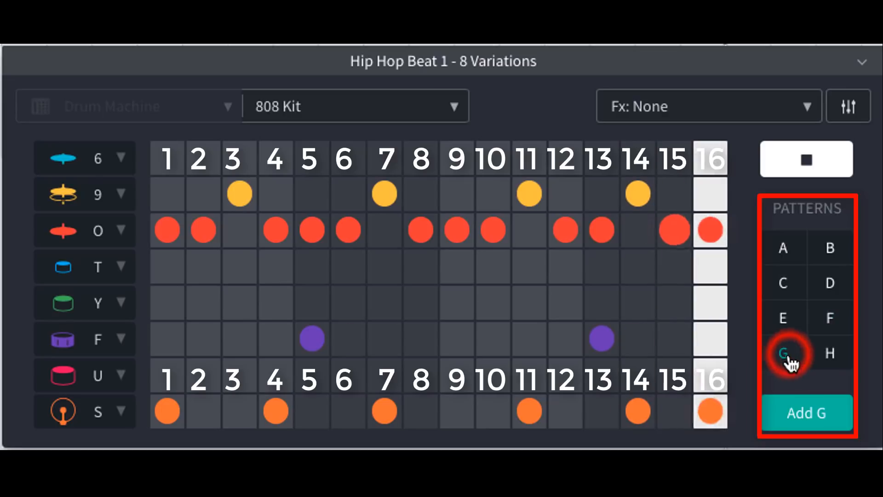
click(826, 359)
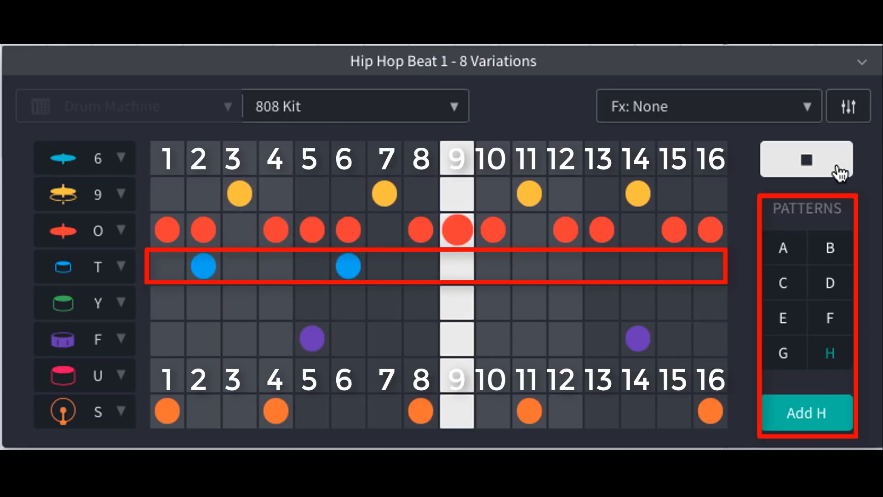
Listen to patterns D, F, C, G, B and A in that order, and stop the drum machine's playback
click(831, 288)
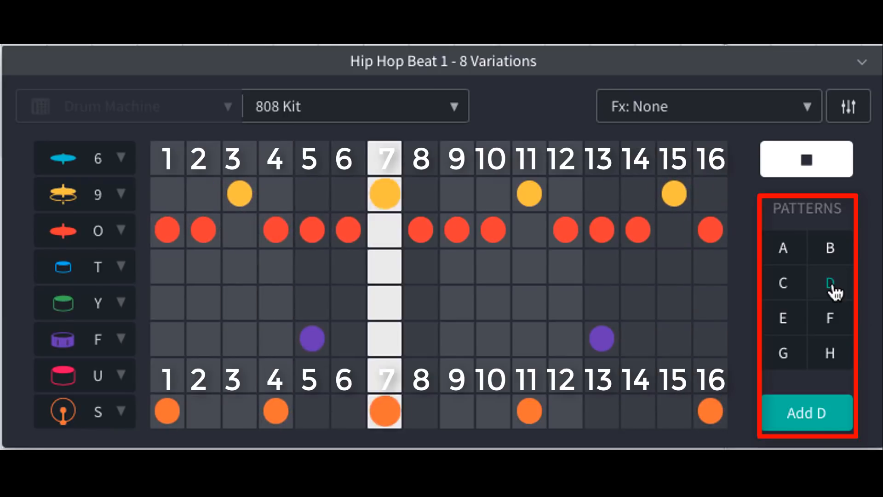
click(829, 317)
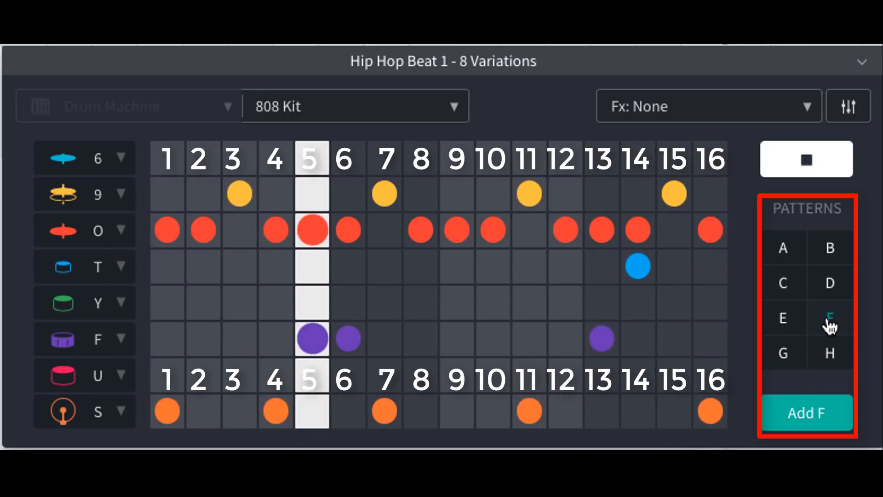
click(786, 282)
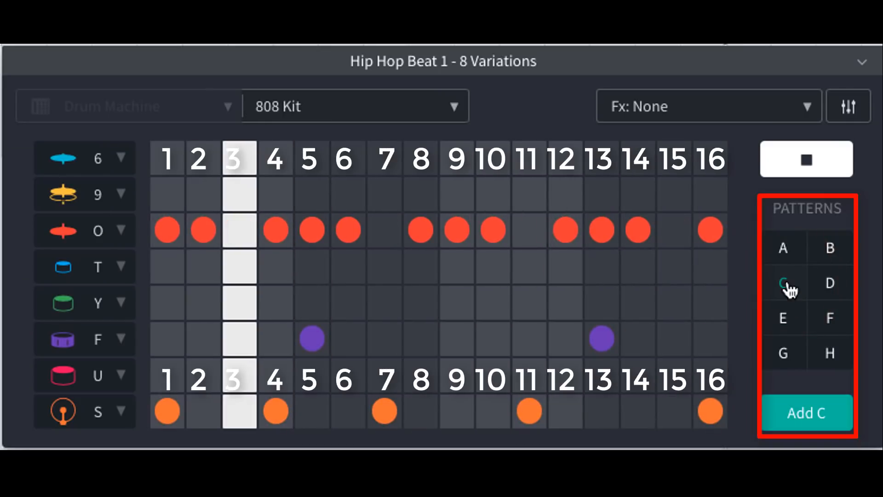
click(786, 356)
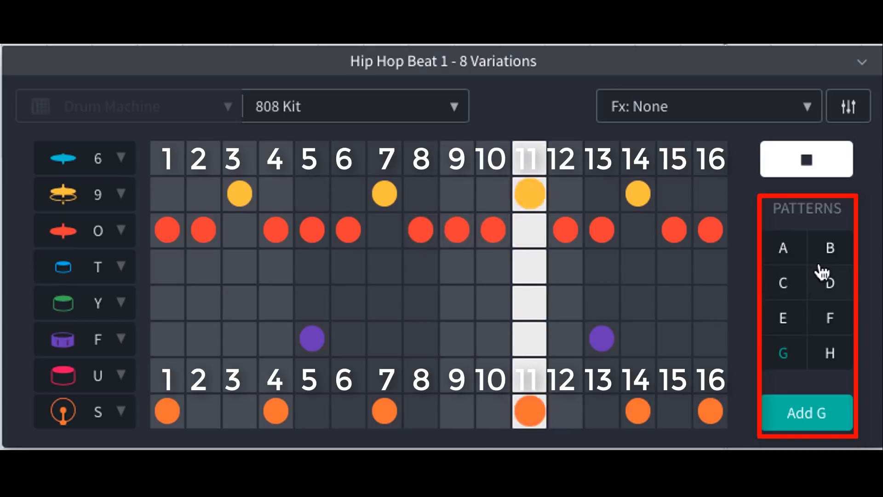
click(828, 252)
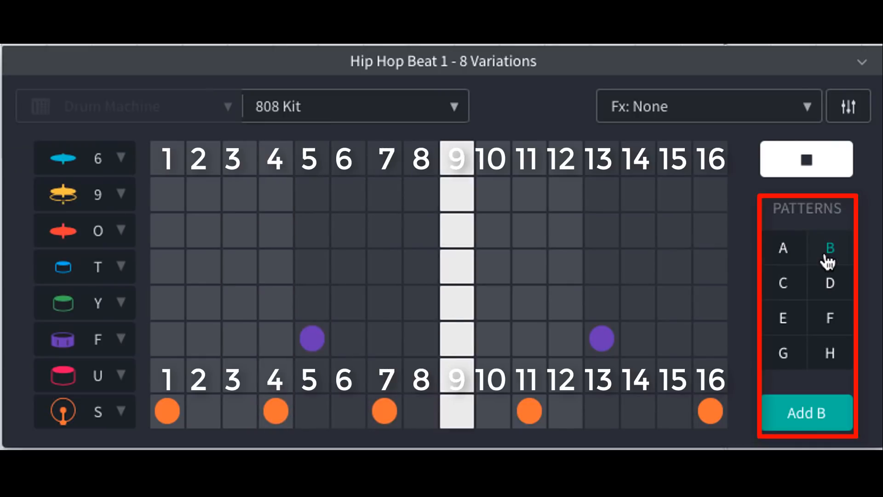
click(784, 250)
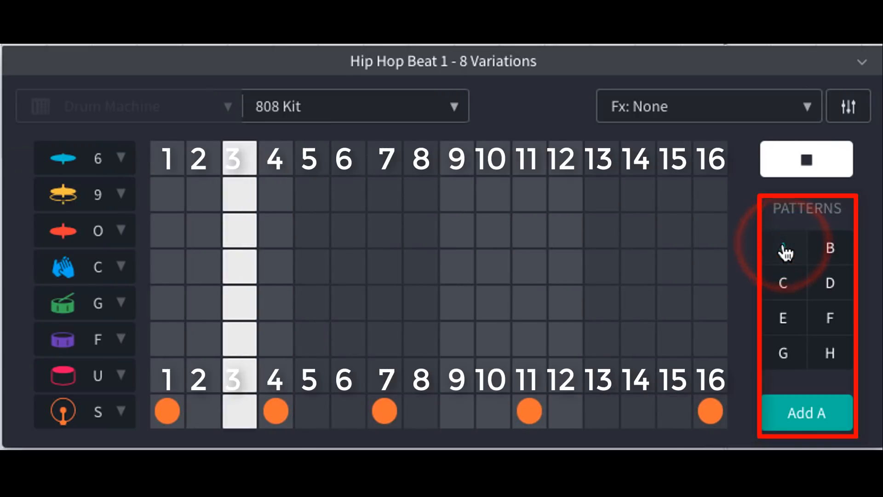
click(821, 173)
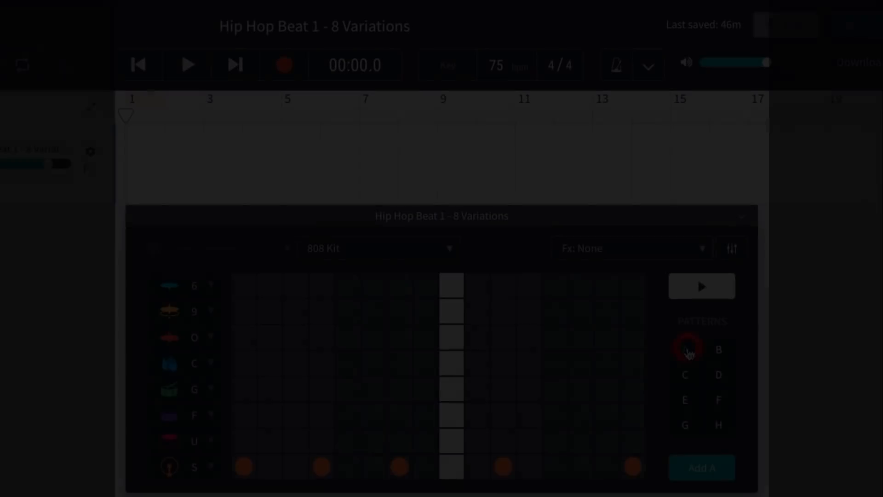
Add pattern A to the drum track at bar 1 and pattern B at bar 2
click(685, 351)
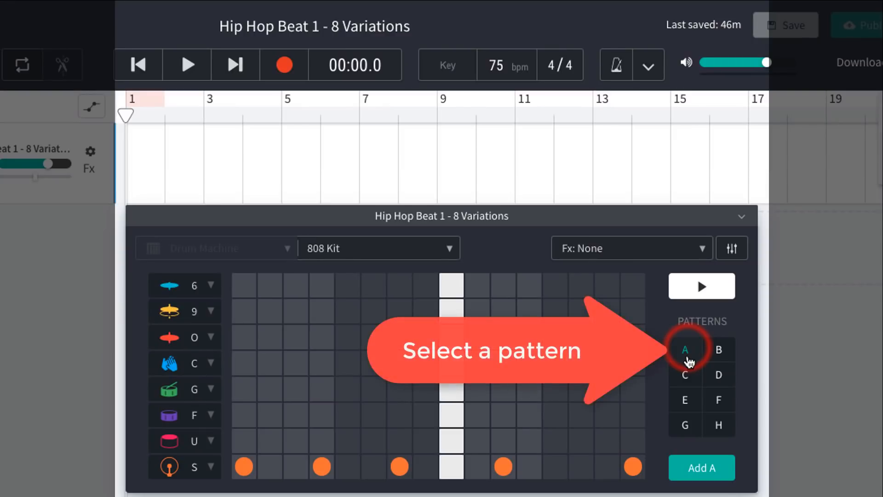
click(705, 468)
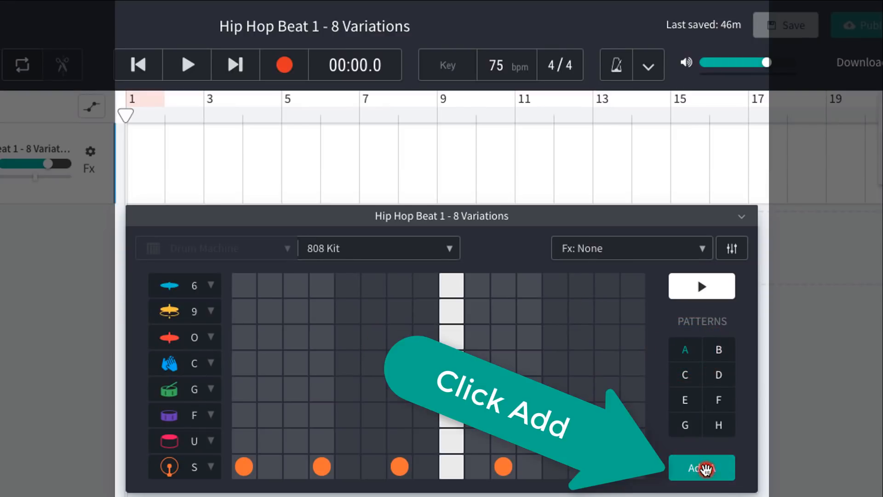
click(166, 108)
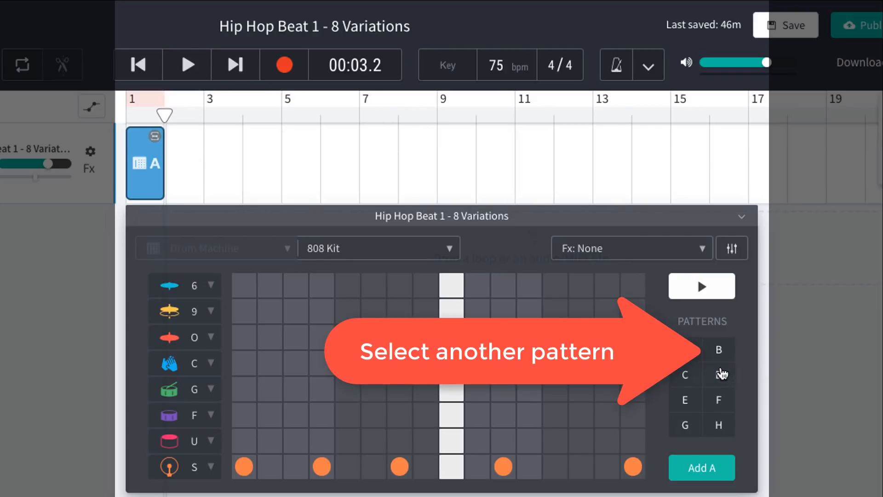
click(720, 351)
click(704, 467)
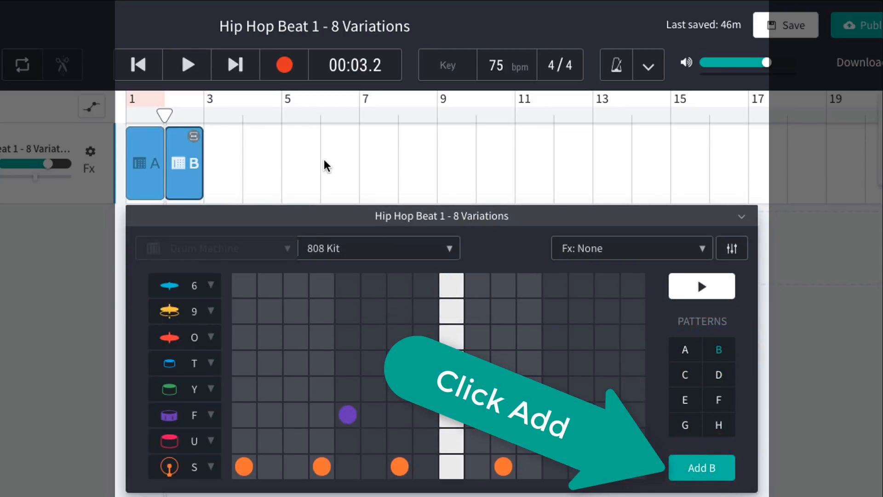
Add pattern C to the drum track at bar 3 and pattern D at bar 4
click(205, 109)
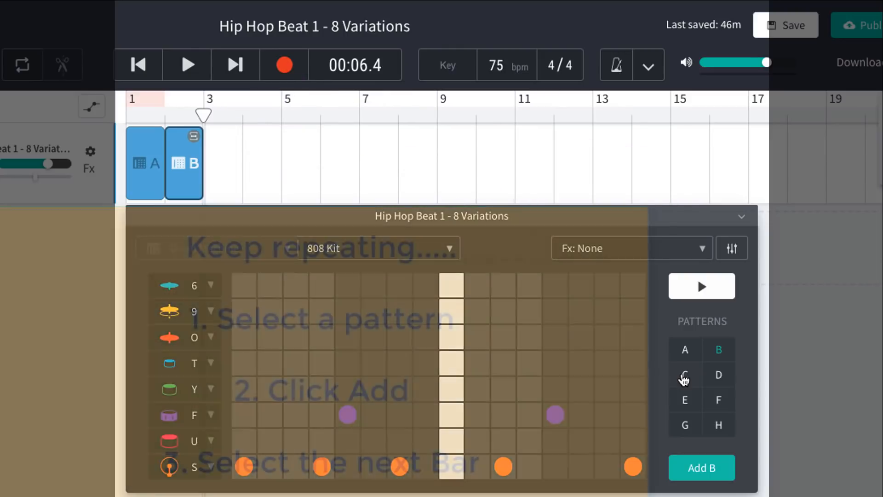
click(683, 378)
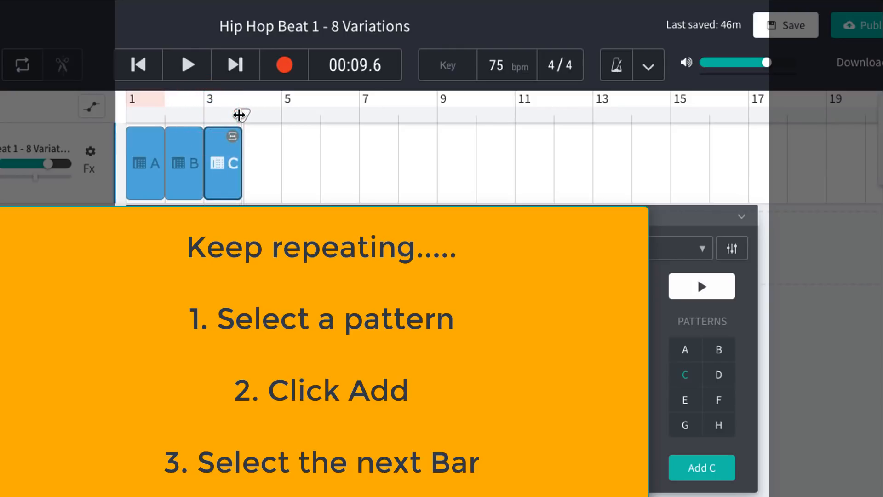
click(718, 378)
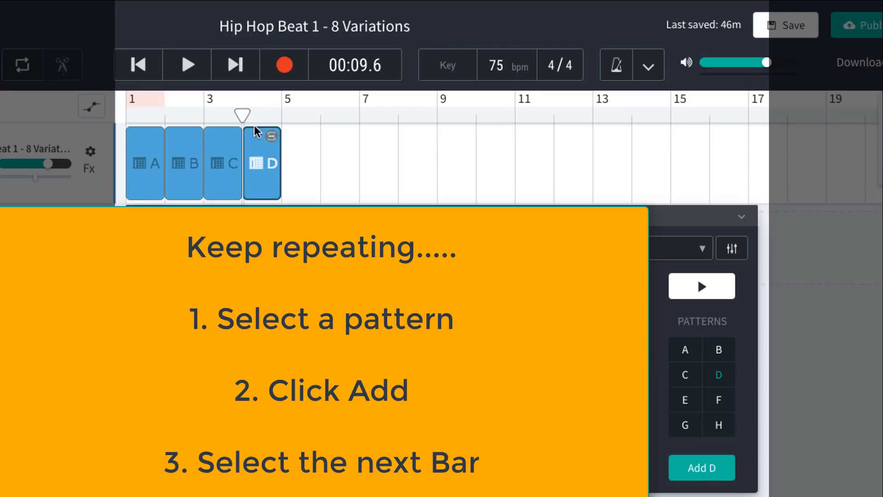
Add pattern E to the drum track at bar 5 and pattern F at bar 6
click(242, 115)
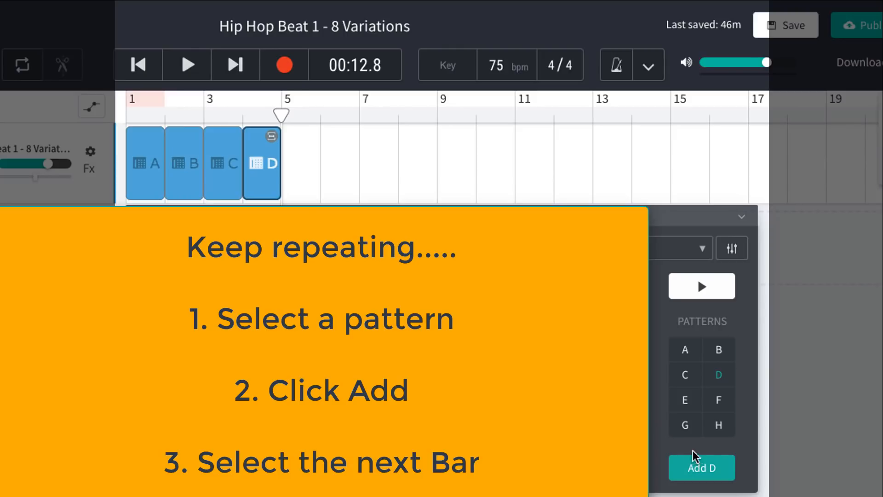
click(686, 401)
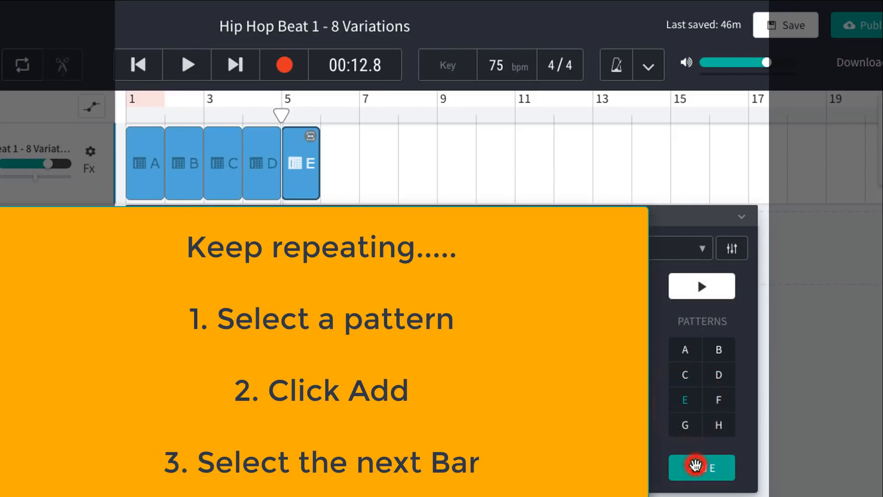
click(289, 114)
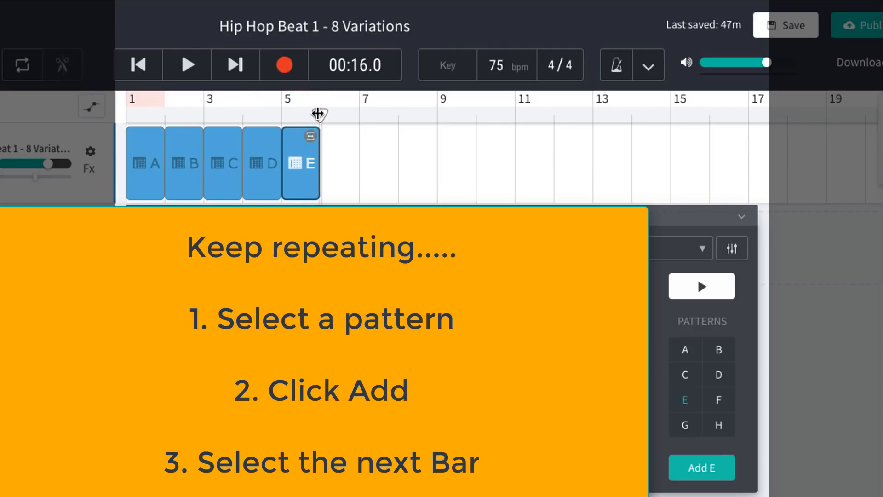
click(718, 400)
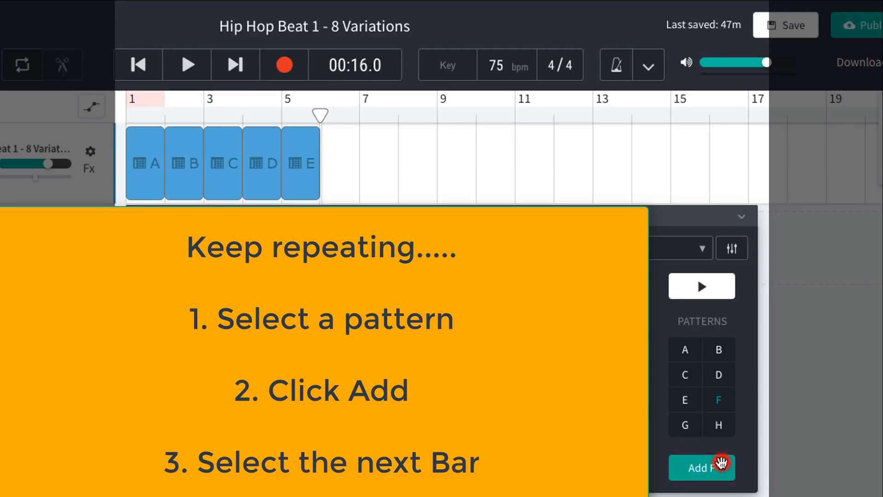
Add pattern G to the drum track at bar 7 and pattern H at bar 8
click(318, 113)
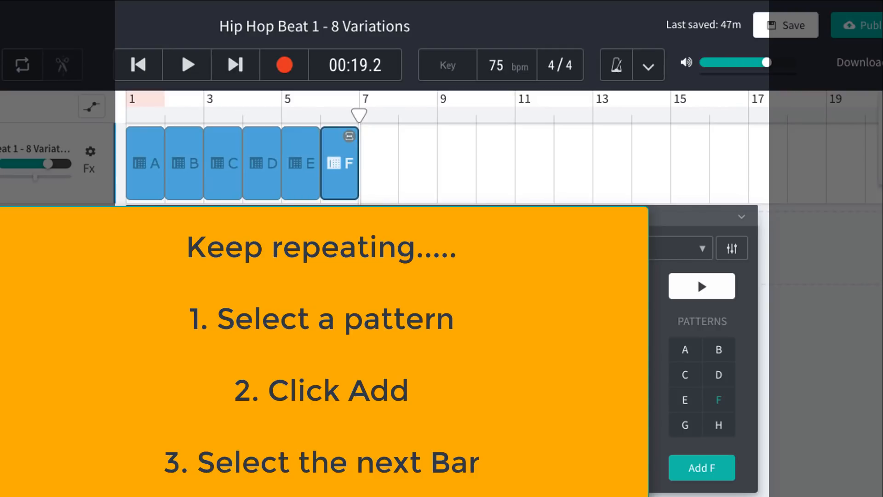
click(686, 425)
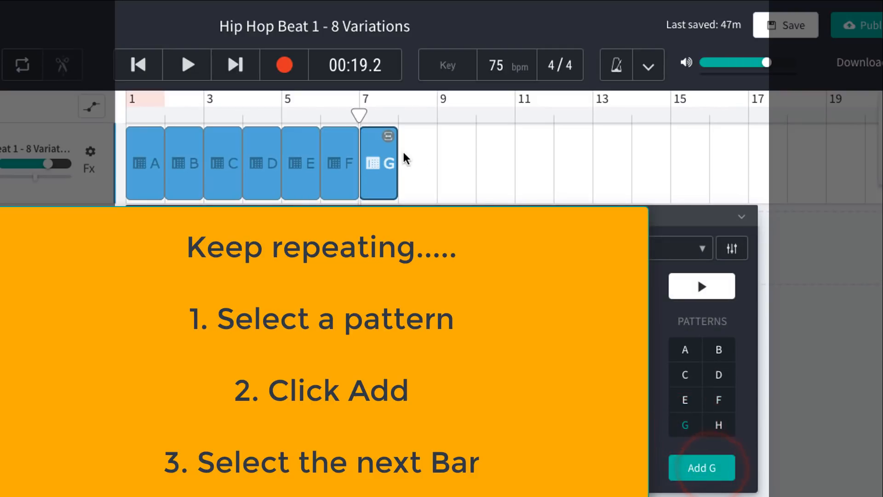
click(358, 116)
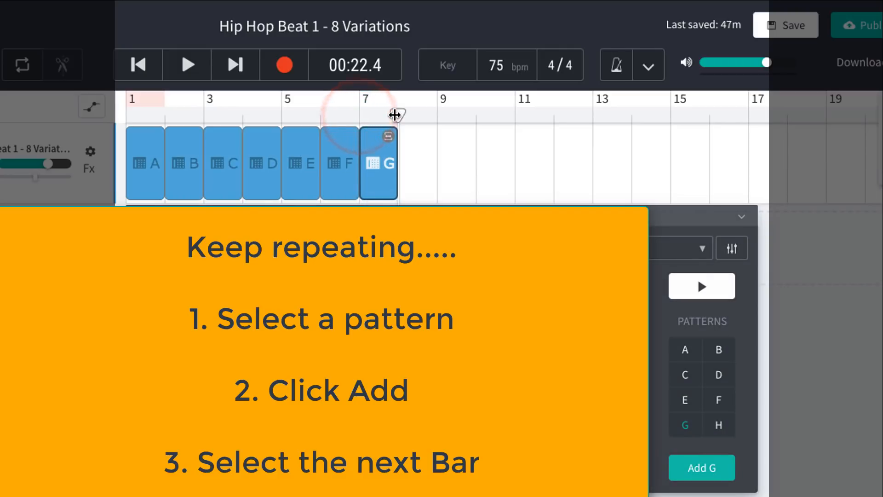
click(723, 430)
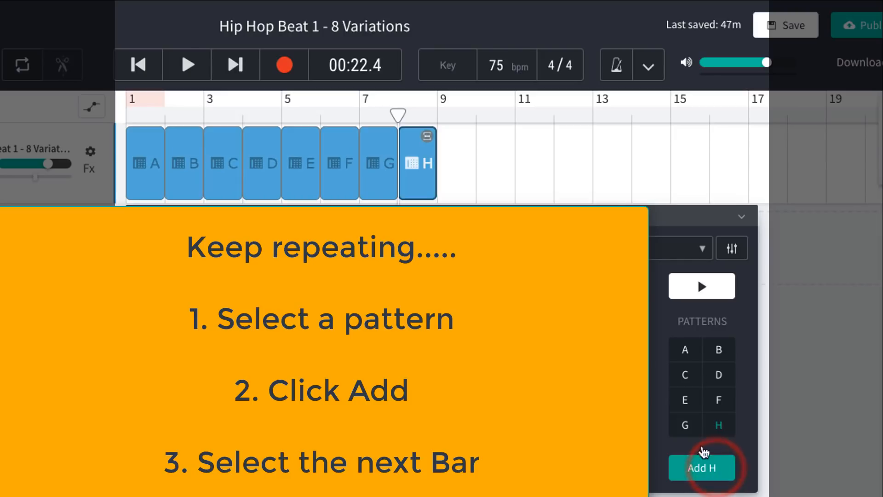
Return the playhead to the start of the song and play the arranged drum track
click(146, 63)
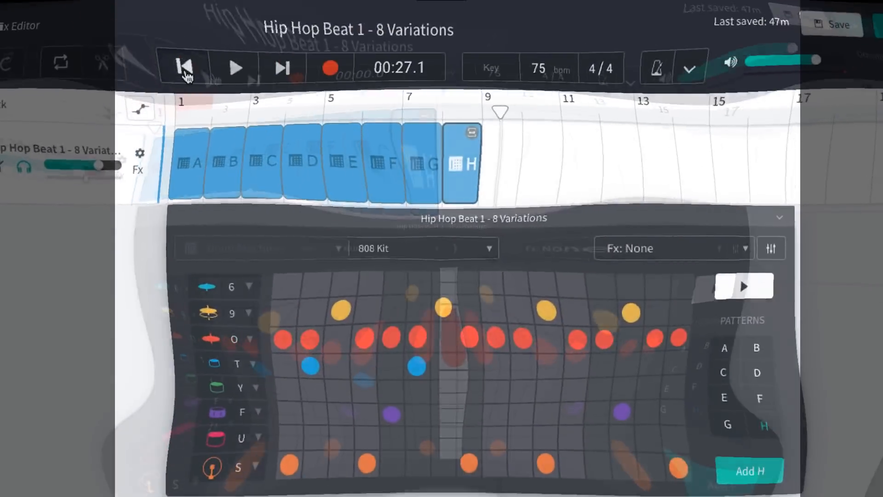
click(182, 67)
click(231, 65)
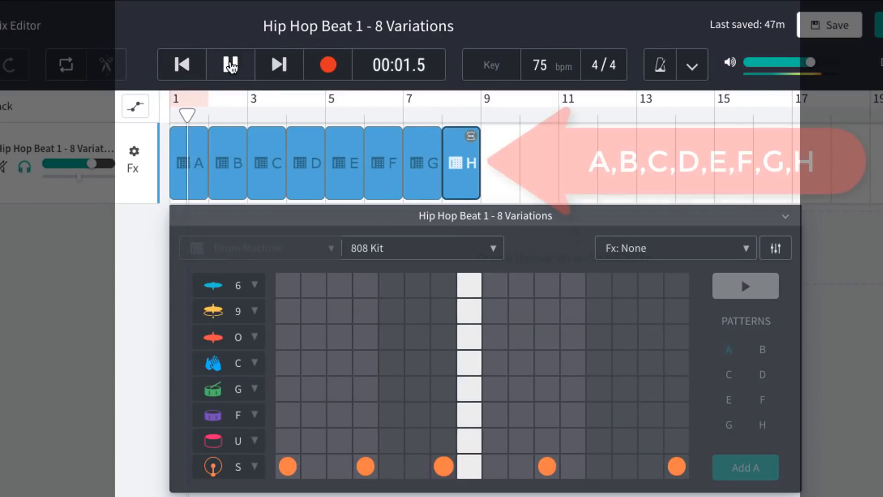